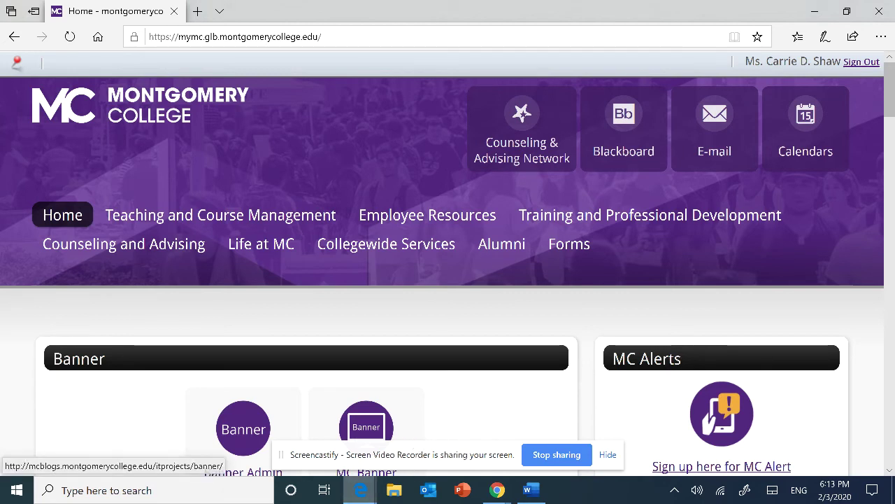
In the InPrivate OneDrive sign-in window, enter the college account email.
click(361, 491)
click(419, 434)
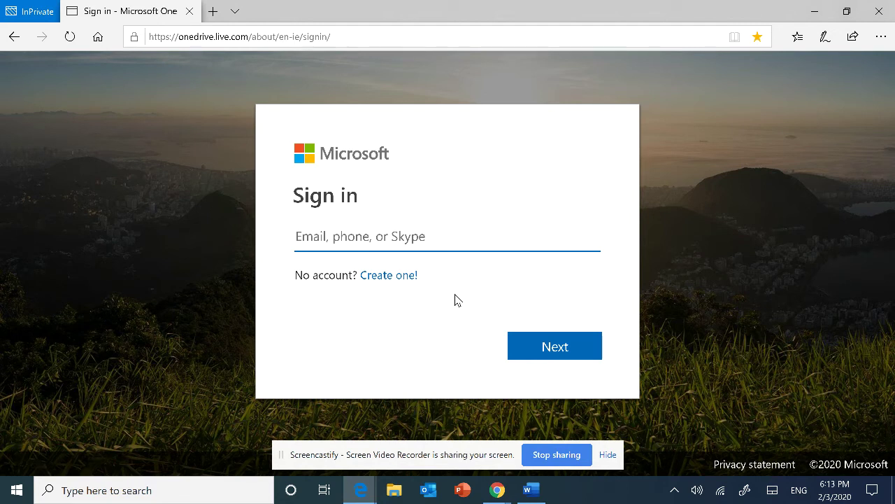
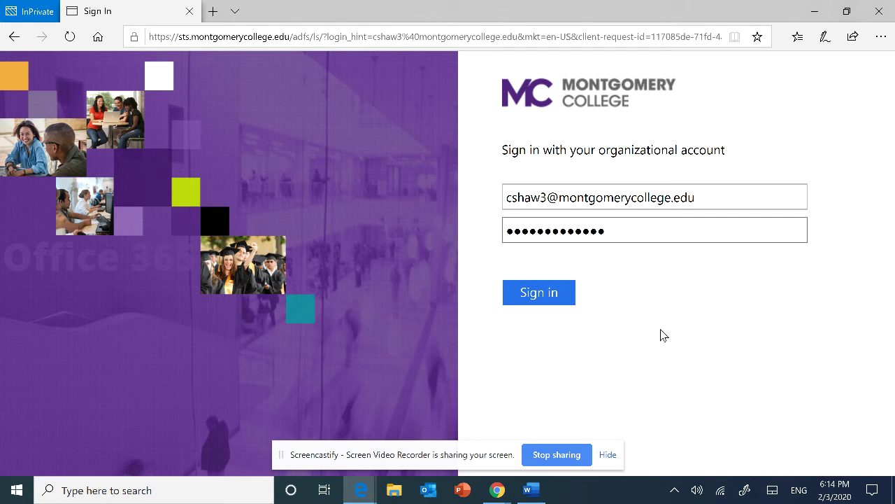
Replace the rejected password with the college account password and sign in.
click(561, 300)
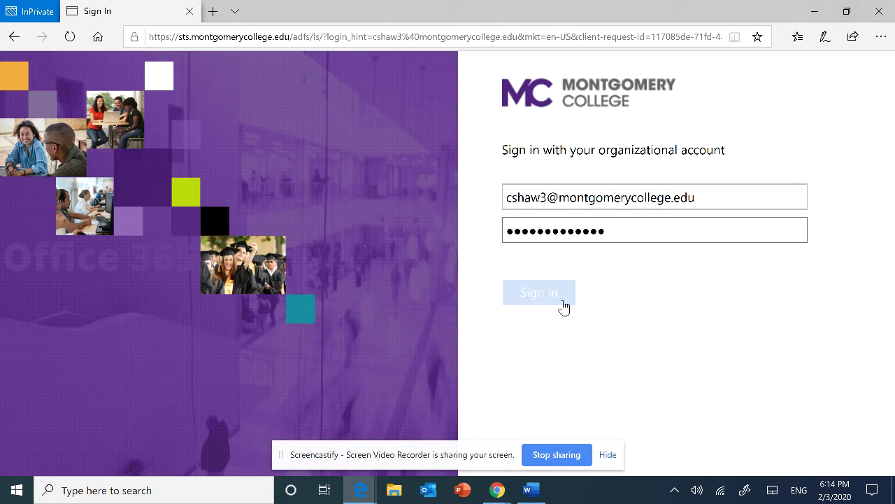
click(620, 268)
drag(621, 268, 463, 267)
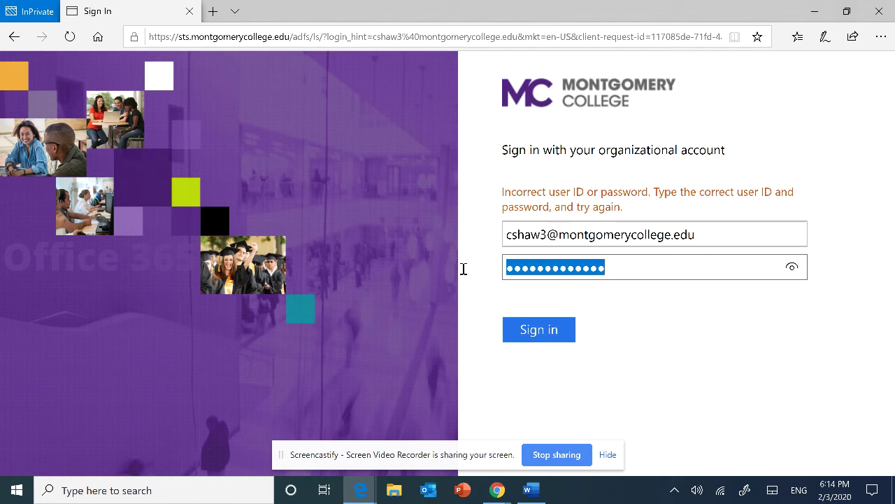
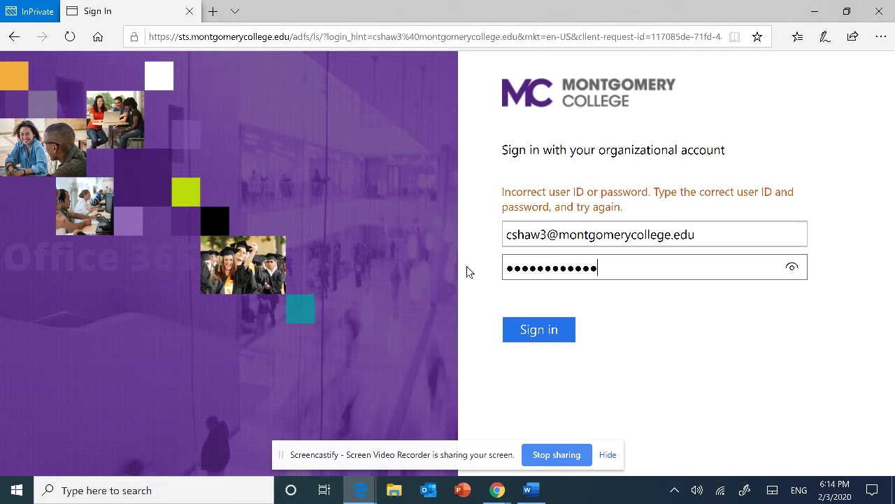
click(529, 329)
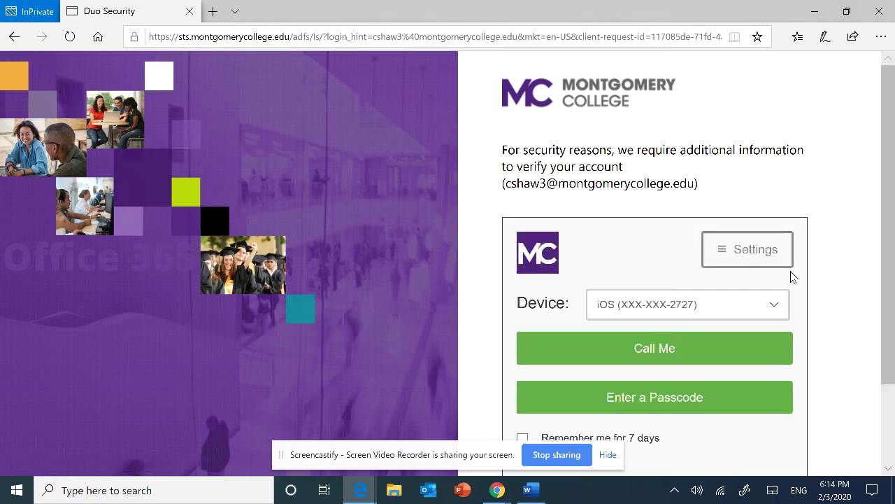
Send a Duo push approval to the second iOS device.
click(770, 304)
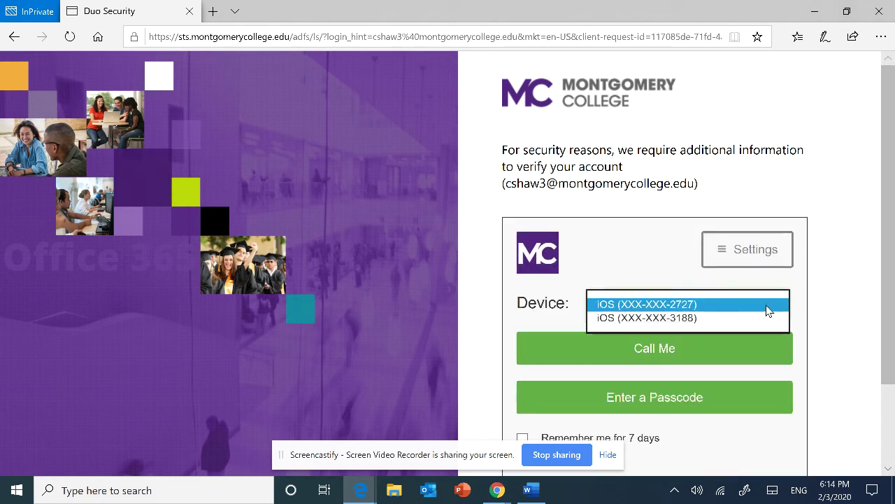
click(724, 316)
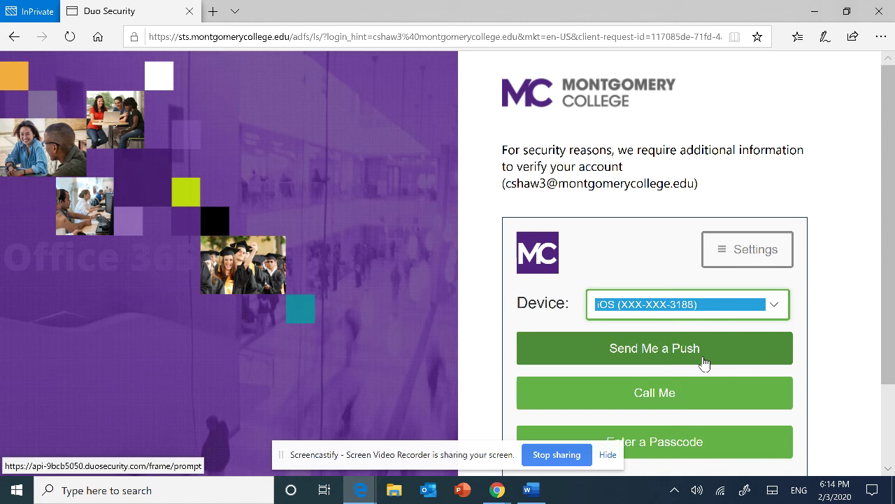
click(703, 356)
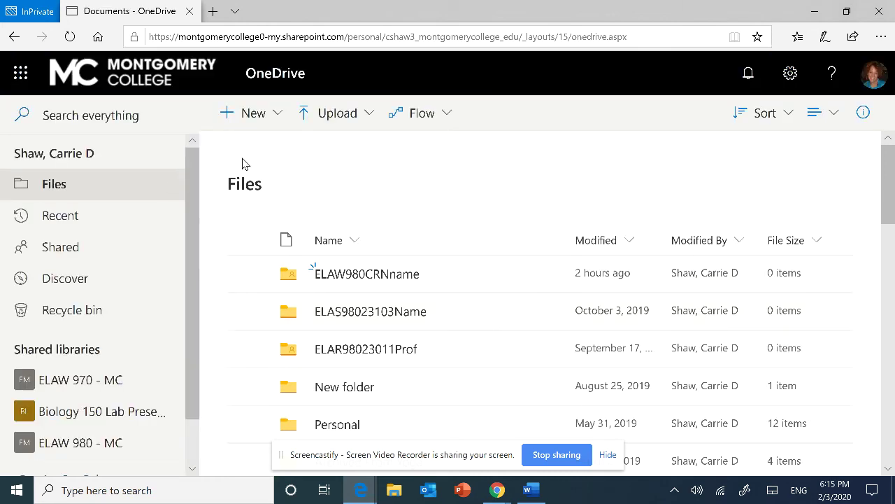
Show the New item menu in OneDrive Files.
click(21, 74)
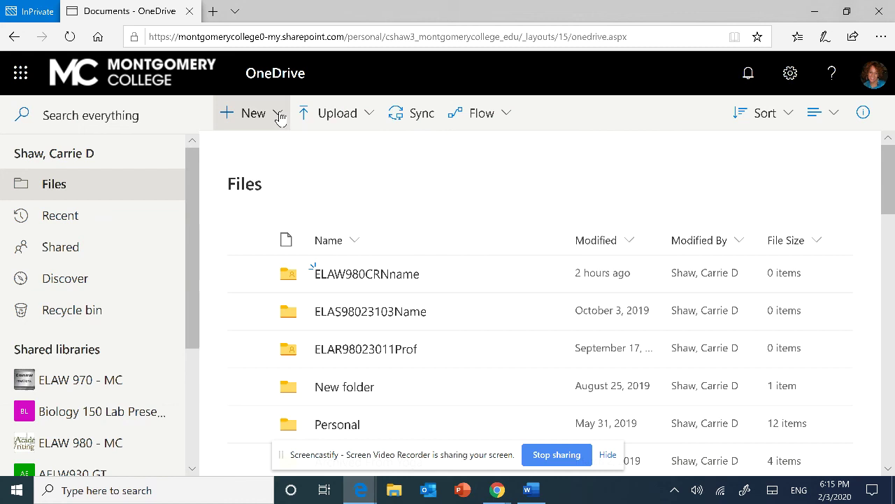
click(280, 116)
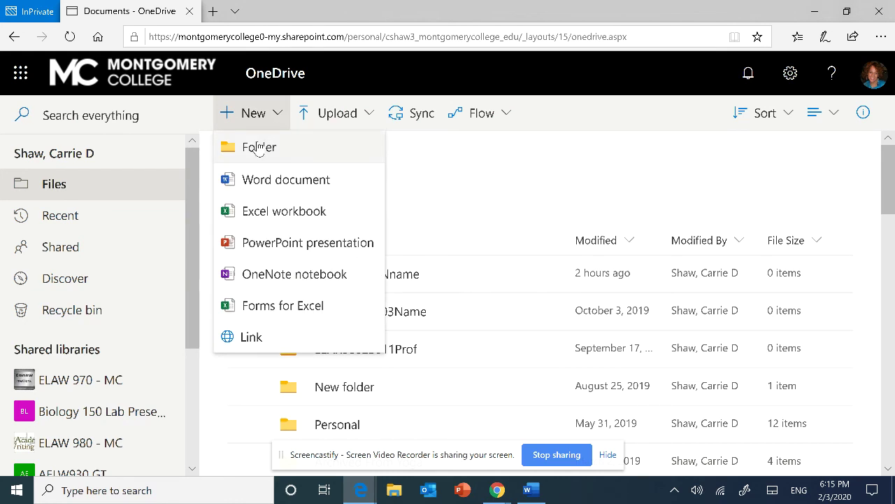
Create folder ELAW980CRNname, then ELAW980CRNnameV.2 after the duplicate-name error.
click(259, 147)
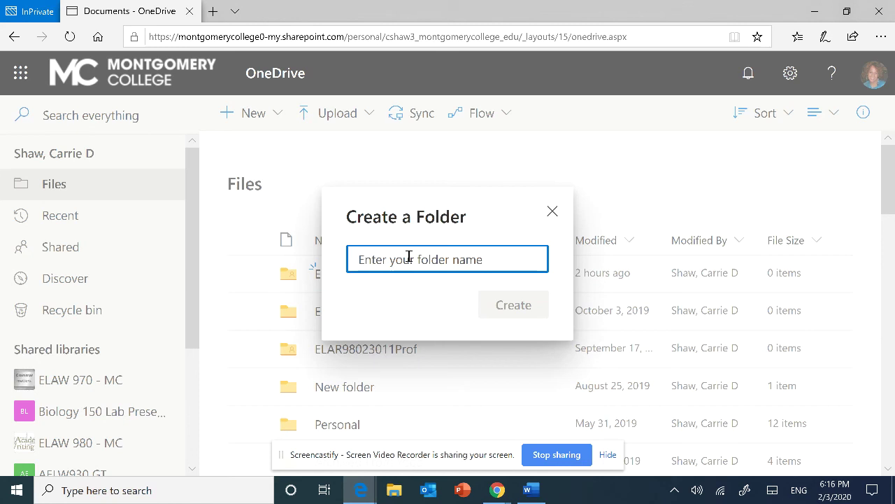
text(ELAW)
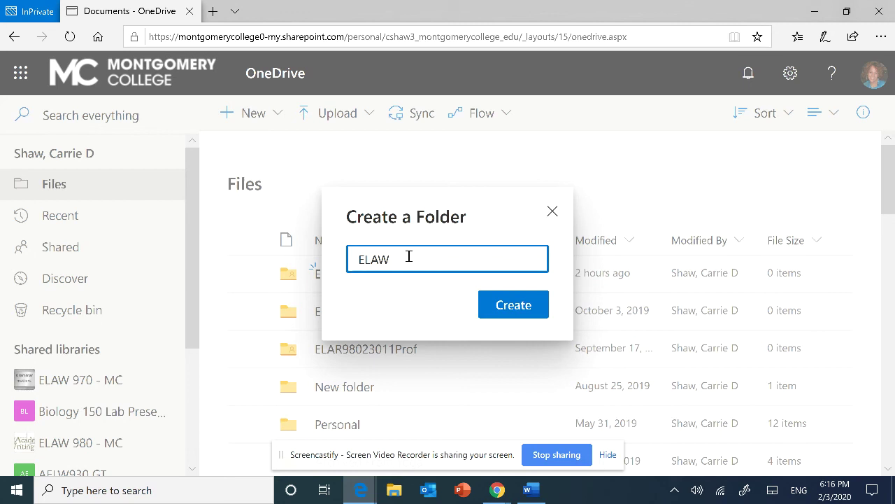
text(980)
text(CRN)
text(name)
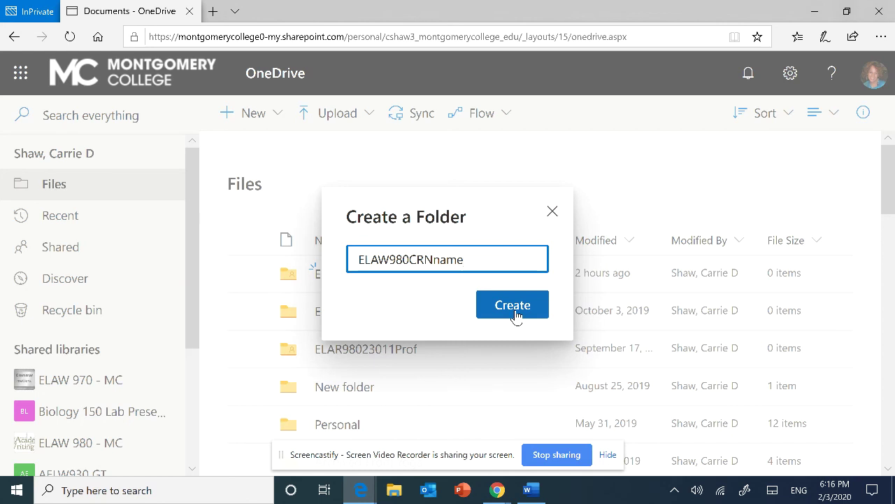
click(516, 316)
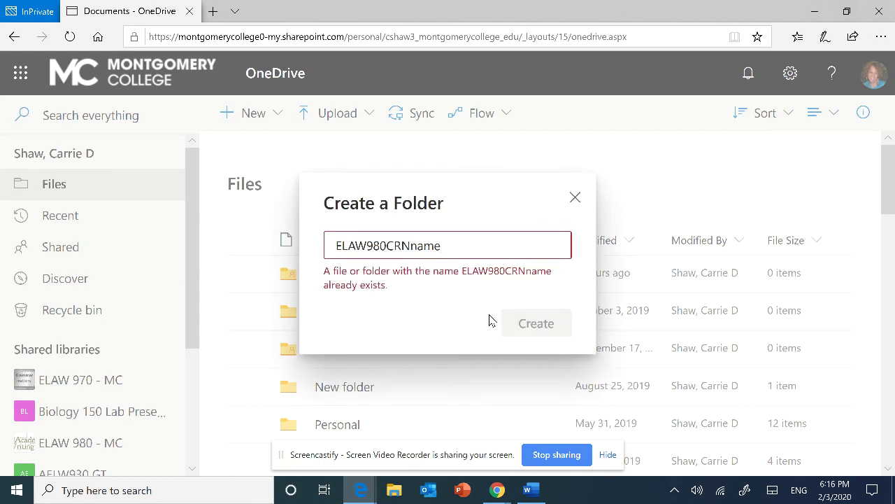
click(493, 254)
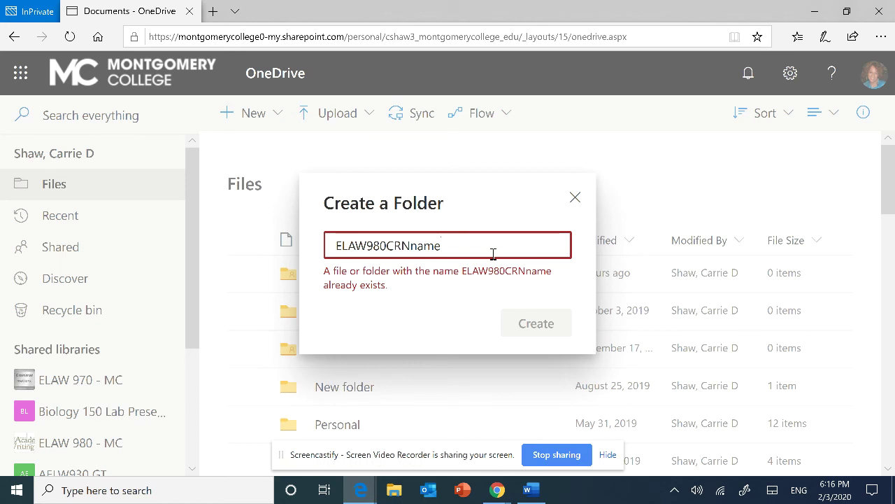
text(V.2)
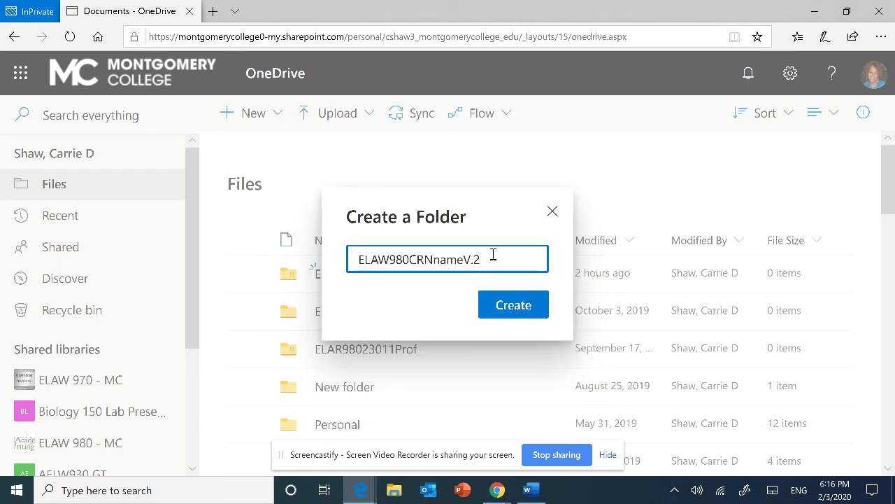
click(523, 303)
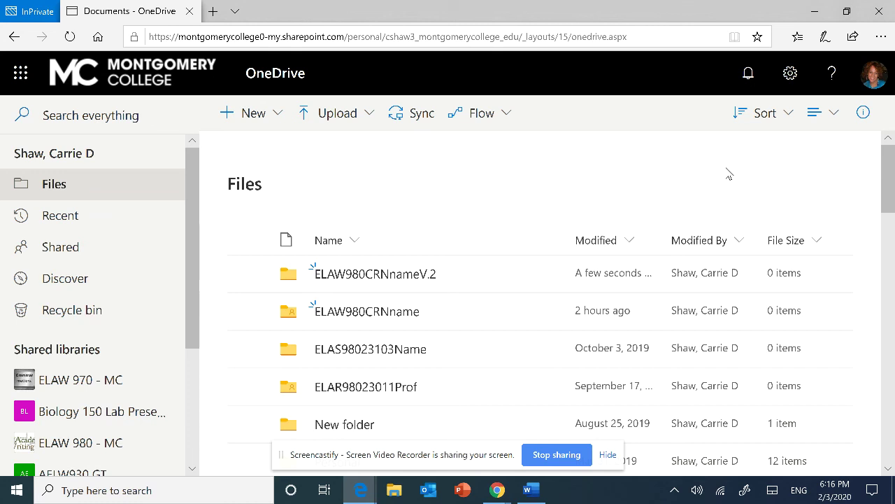
mouse_move(405, 273)
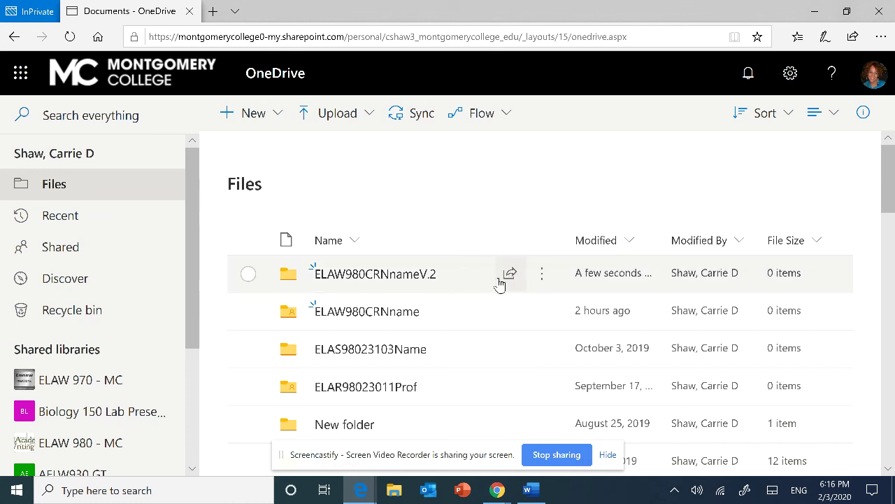
Open the Send Link panel for the ELAW980CRNnameV.2 folder.
click(508, 283)
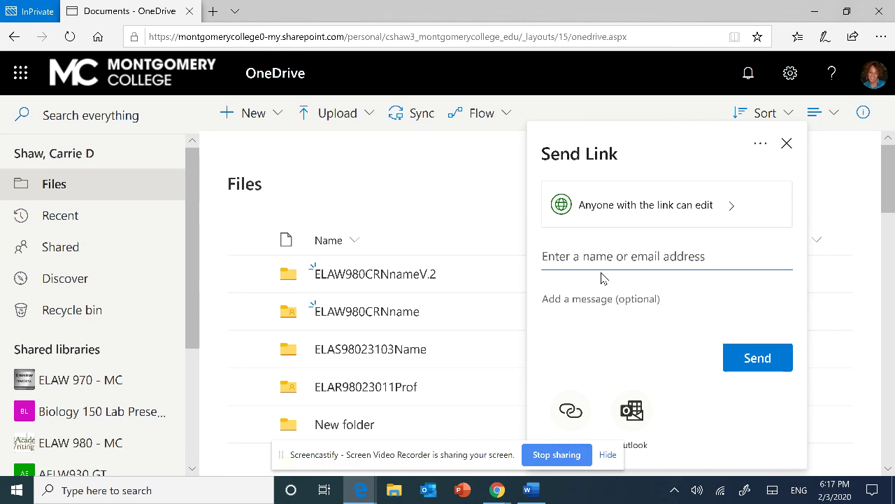
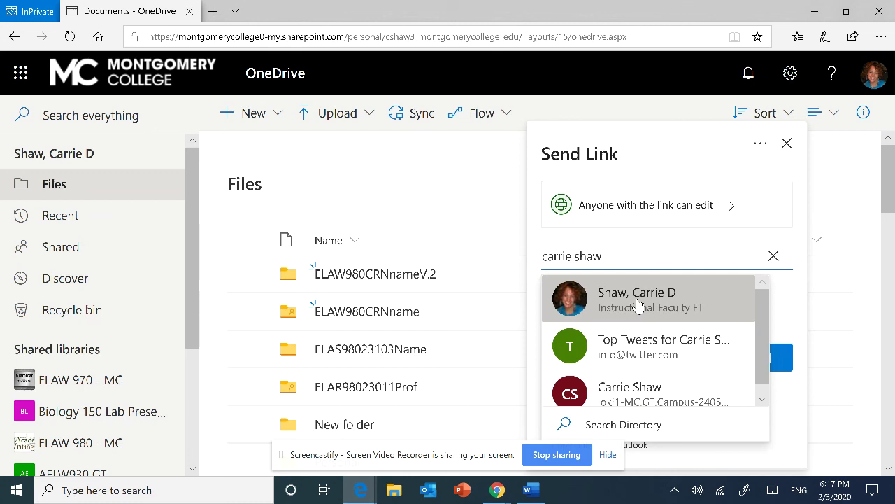
Send the folder's edit link to the college contact chosen from directory suggestions.
click(638, 303)
click(638, 303)
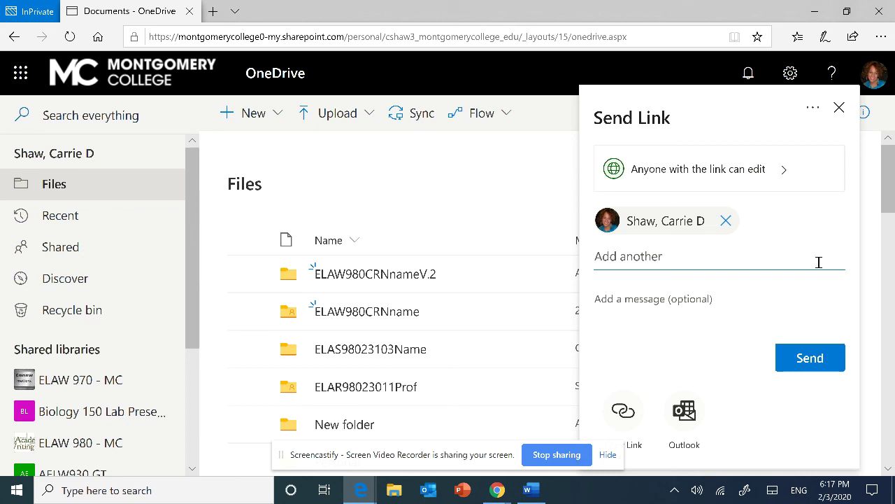
click(806, 365)
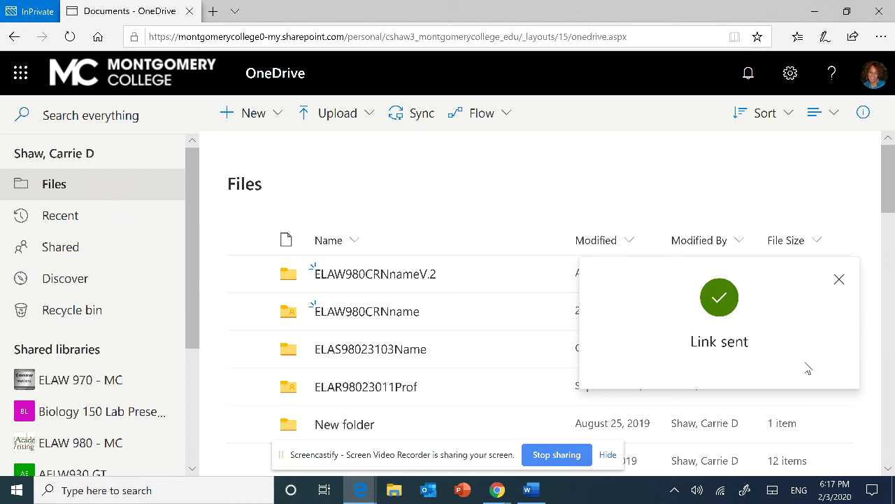